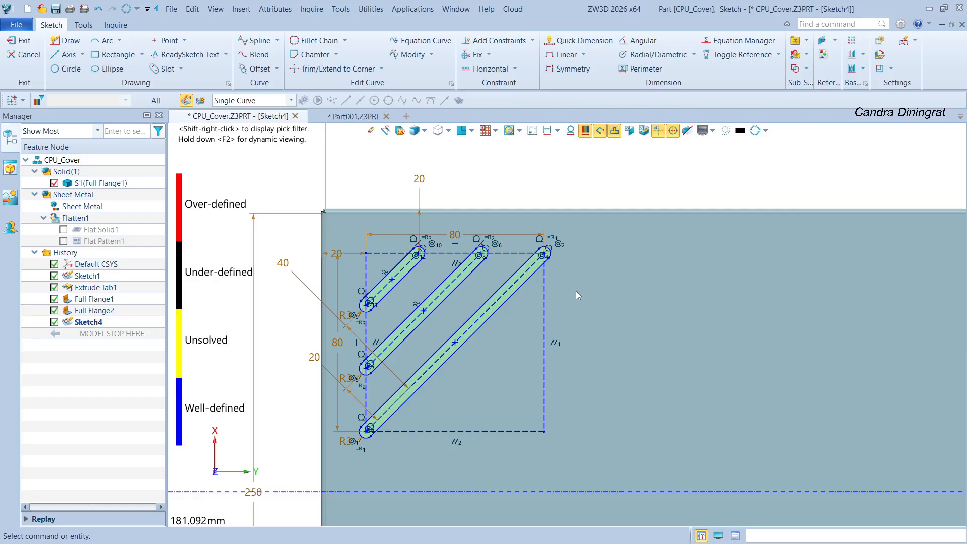
middle_drag(625, 322, 587, 301)
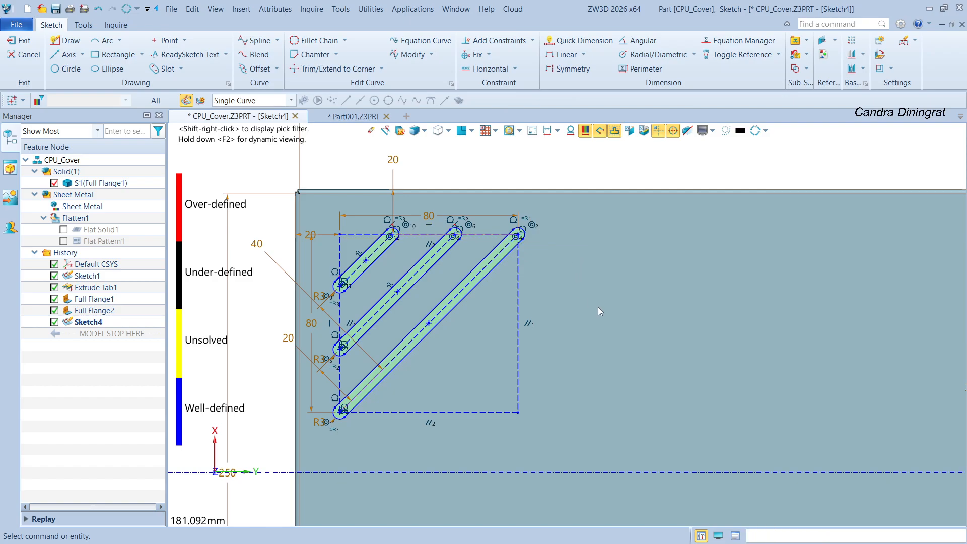
scroll(597, 306, down, 2)
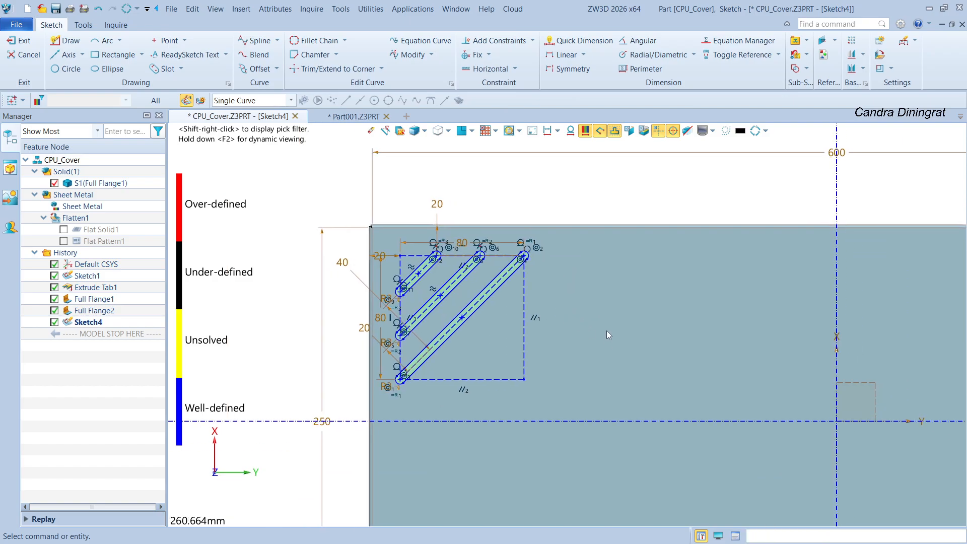
scroll(606, 330, up, 2)
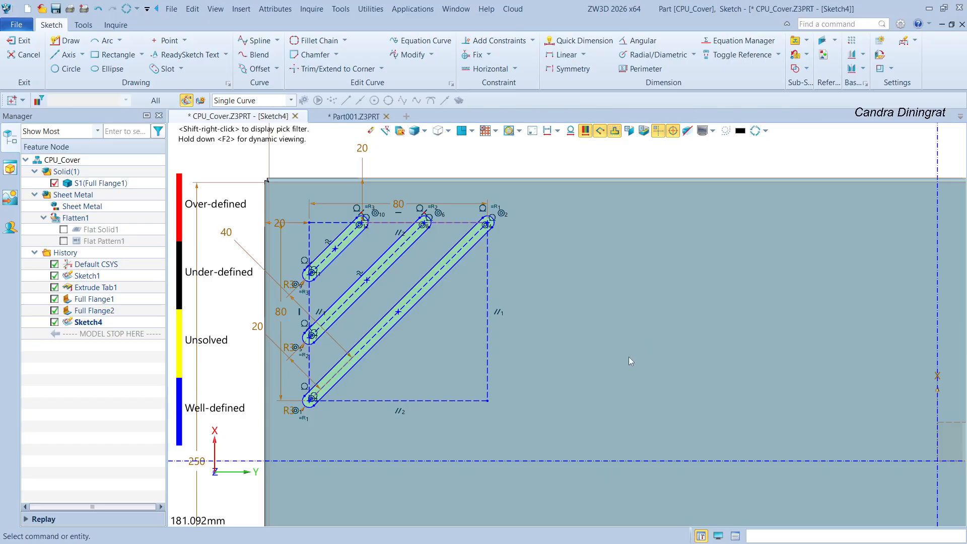
middle_drag(559, 244, 579, 271)
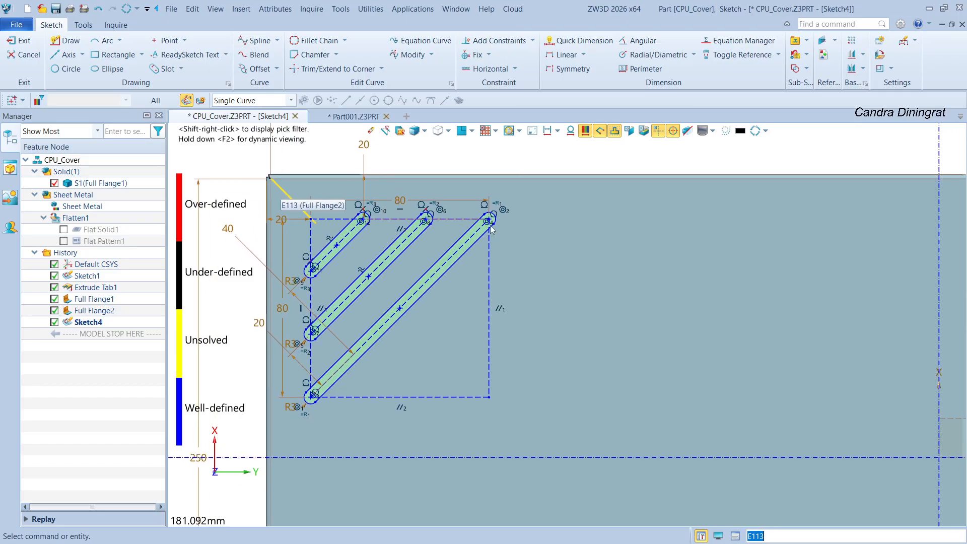
middle_drag(654, 302, 655, 281)
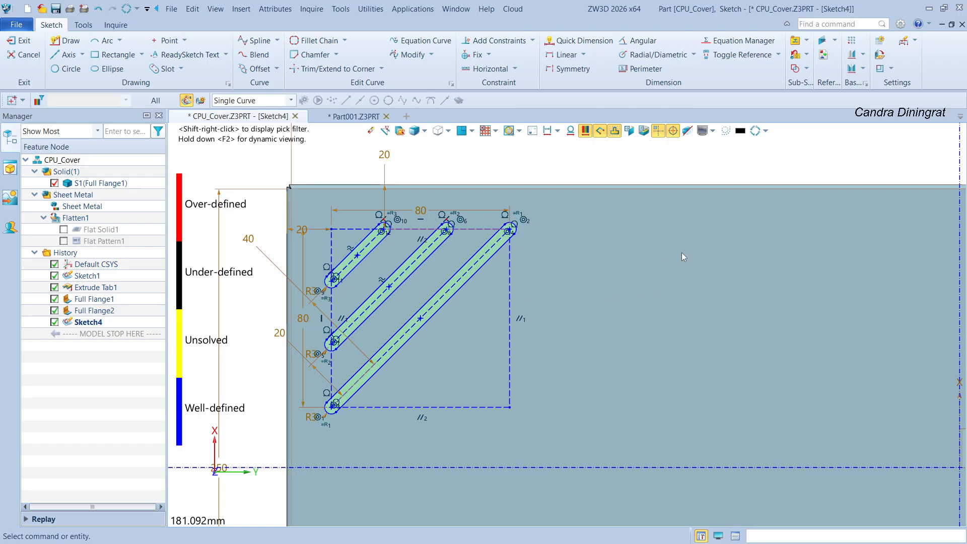
Hide the dimensions and constraint symbols of the slot sketch
click(568, 133)
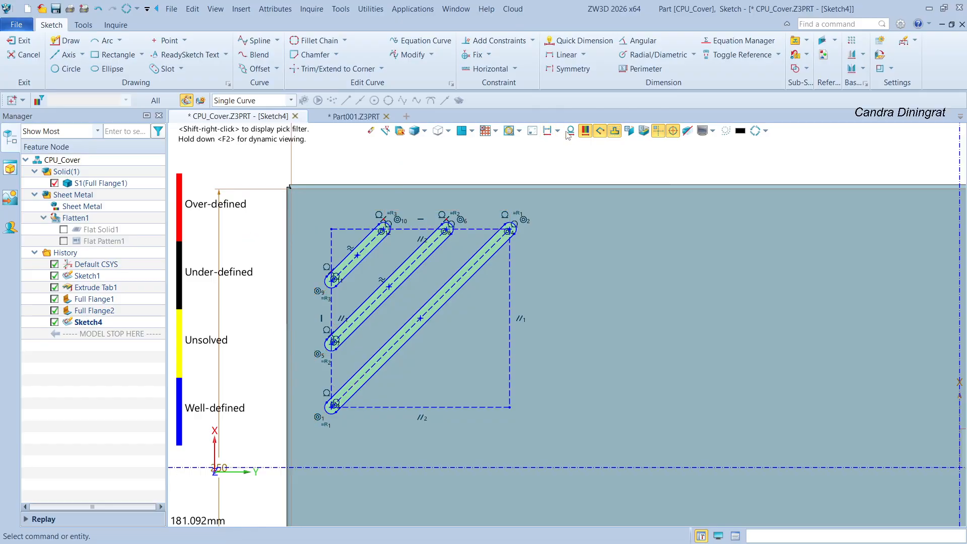
click(569, 132)
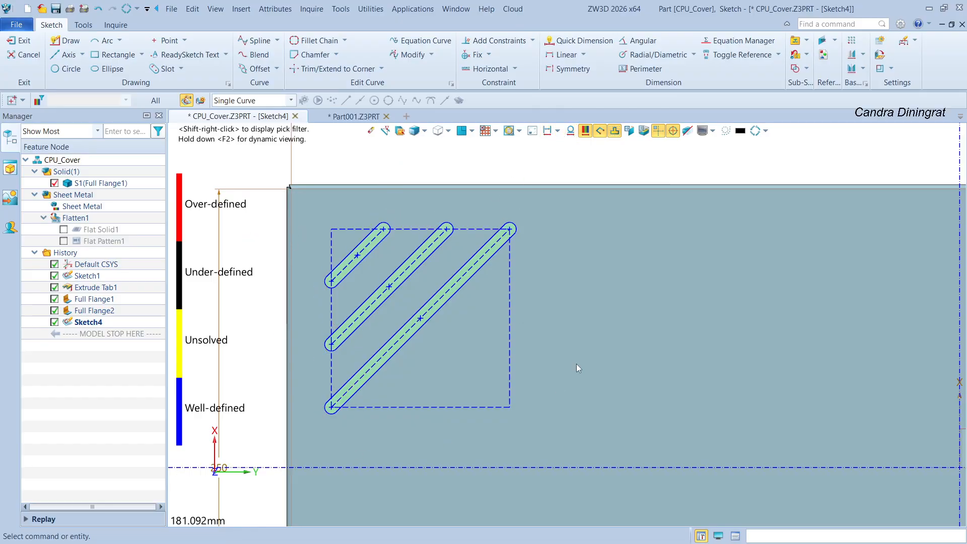
click(570, 131)
click(547, 131)
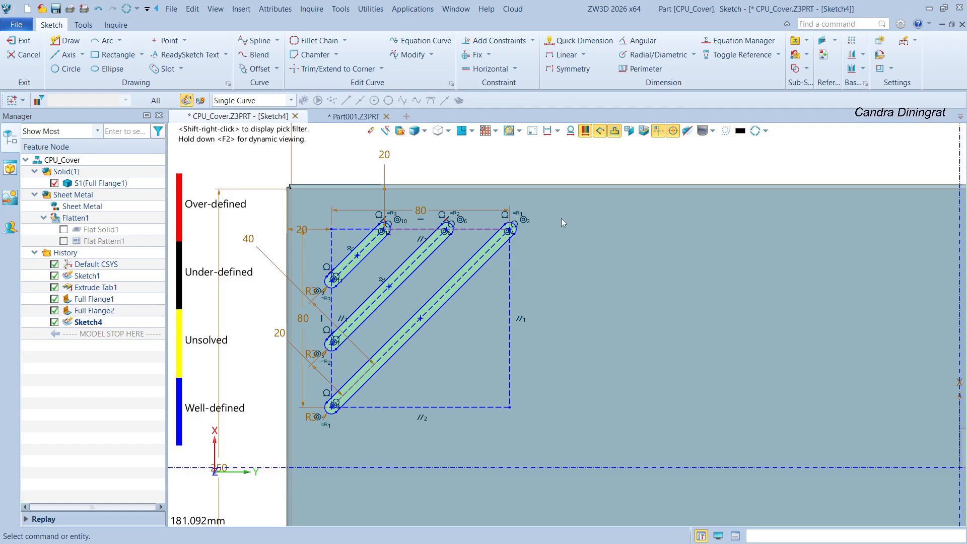
click(546, 131)
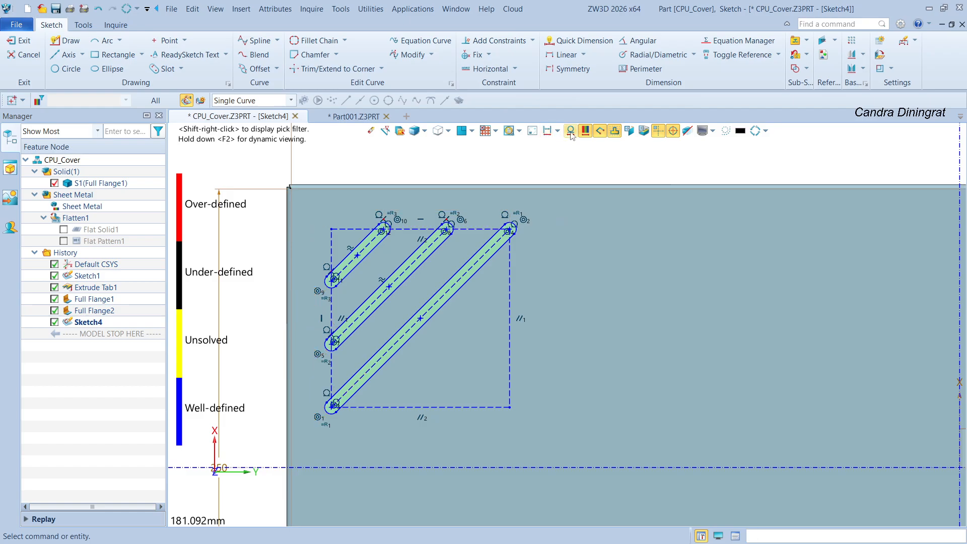
click(570, 132)
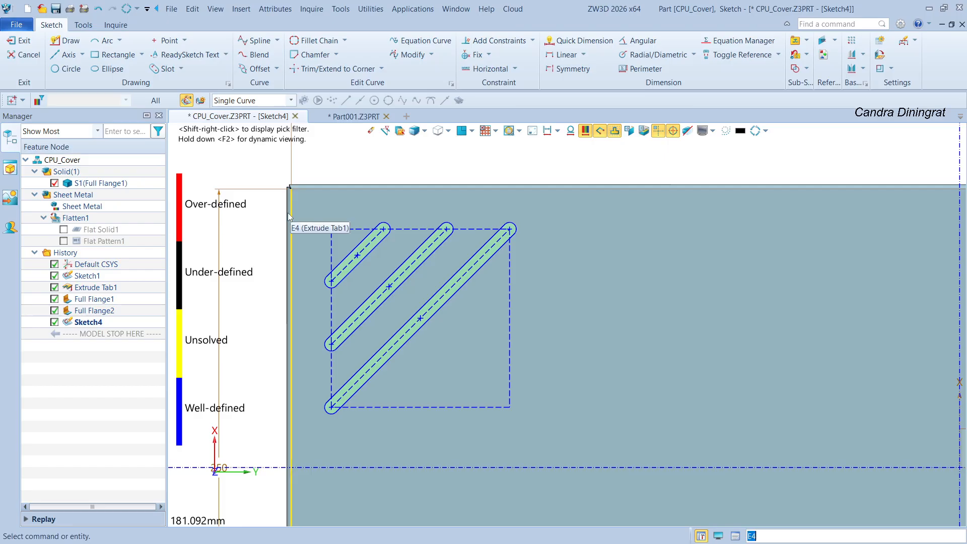
Make a block named cut_corner from the three diagonal slots and their construction square, with its insertion point at the square's upper-left corner
mouse_move(267, 210)
mouse_down()
mouse_move(560, 414)
mouse_move(568, 438)
mouse_up()
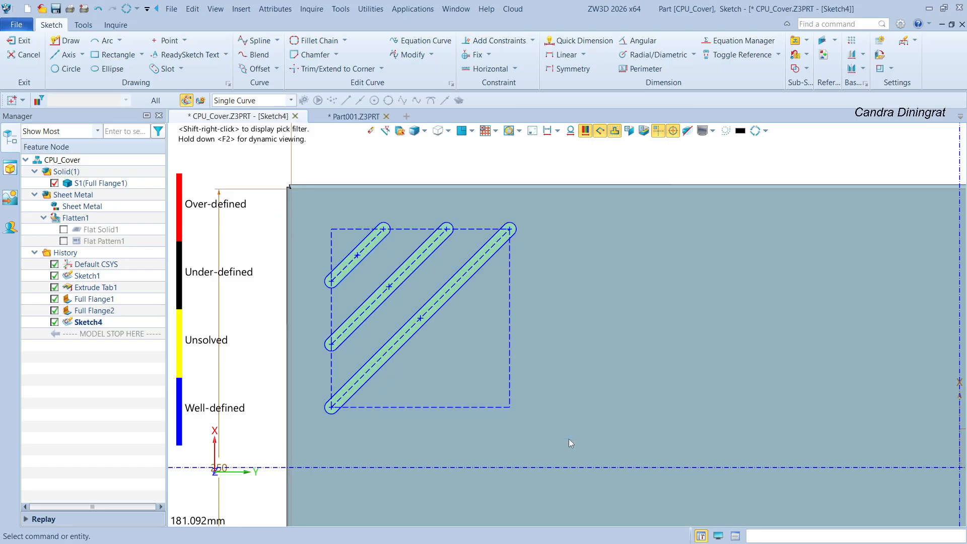
right_click(509, 312)
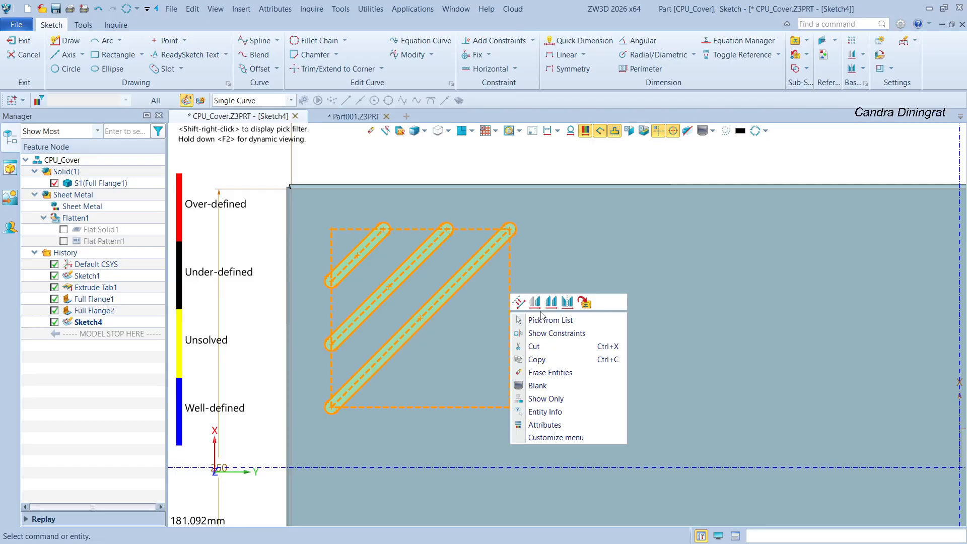
click(583, 303)
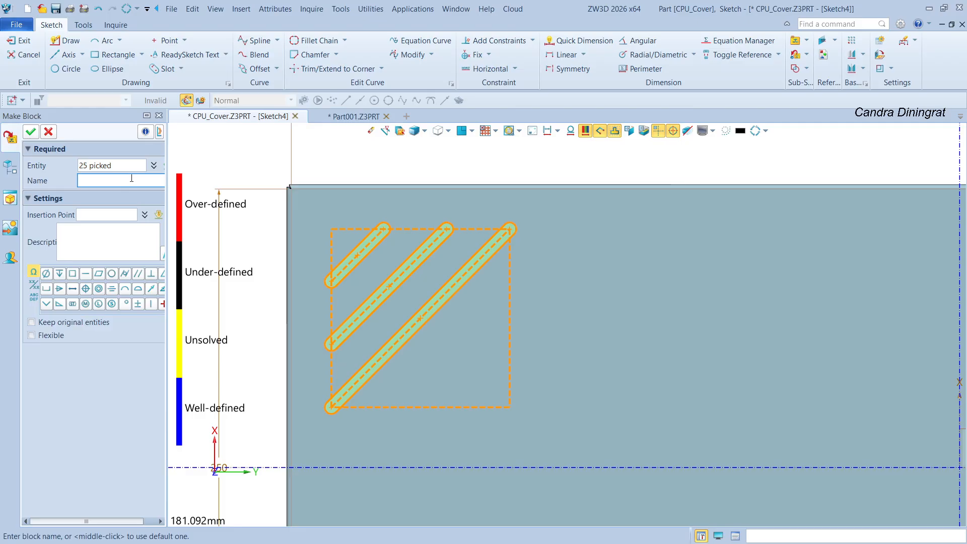
text(cut_corner)
click(97, 215)
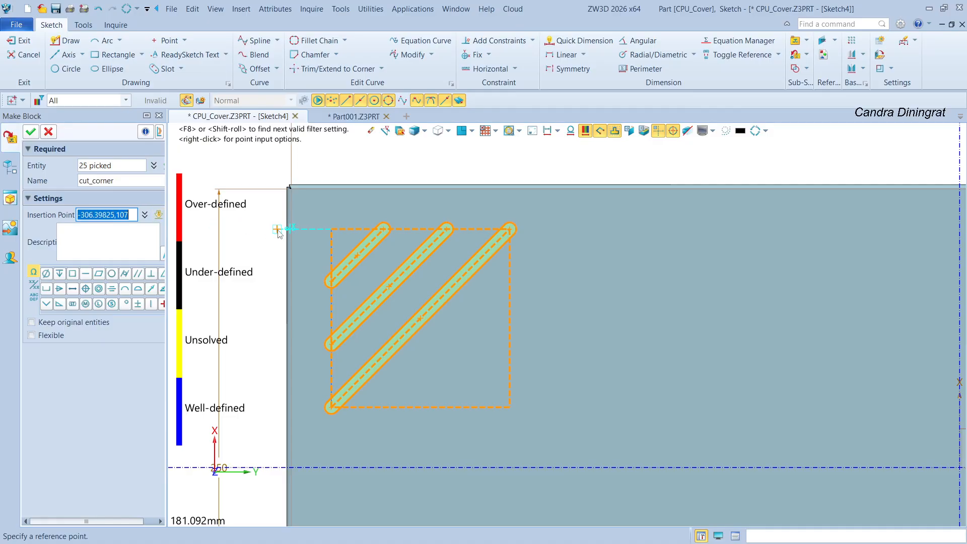
click(333, 232)
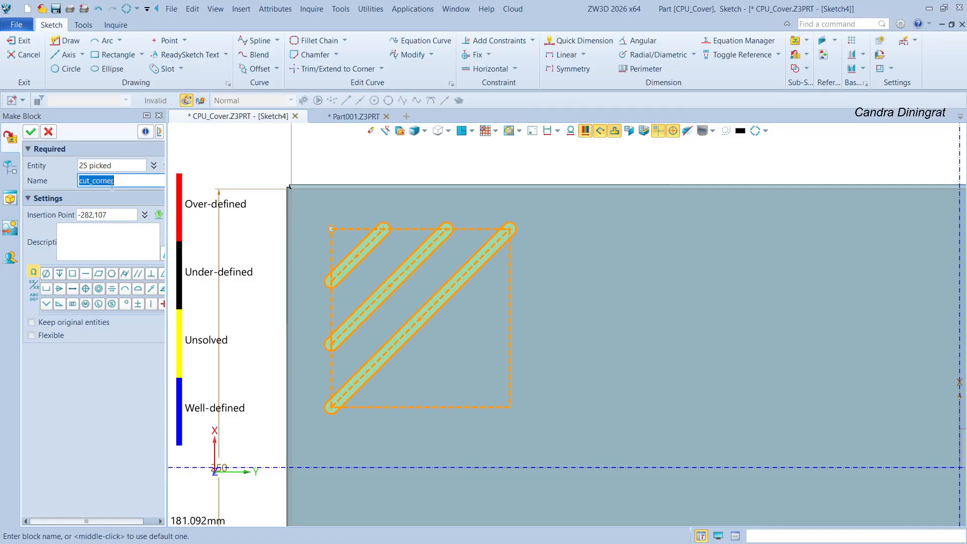
click(31, 132)
Insert the cut_corner block rotated 180 degrees at the small circle near the plate's lower-right corner
scroll(337, 267, down, 3)
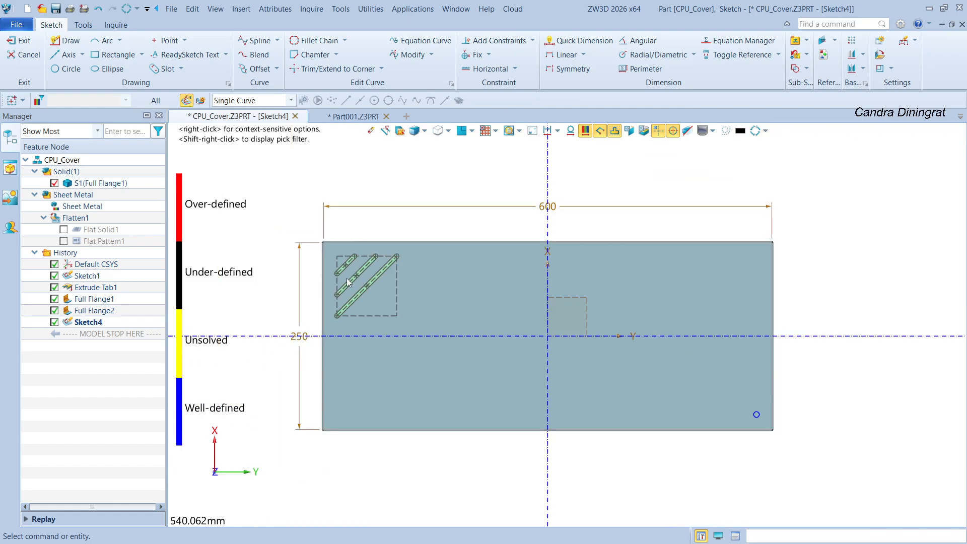
middle_drag(428, 327, 396, 328)
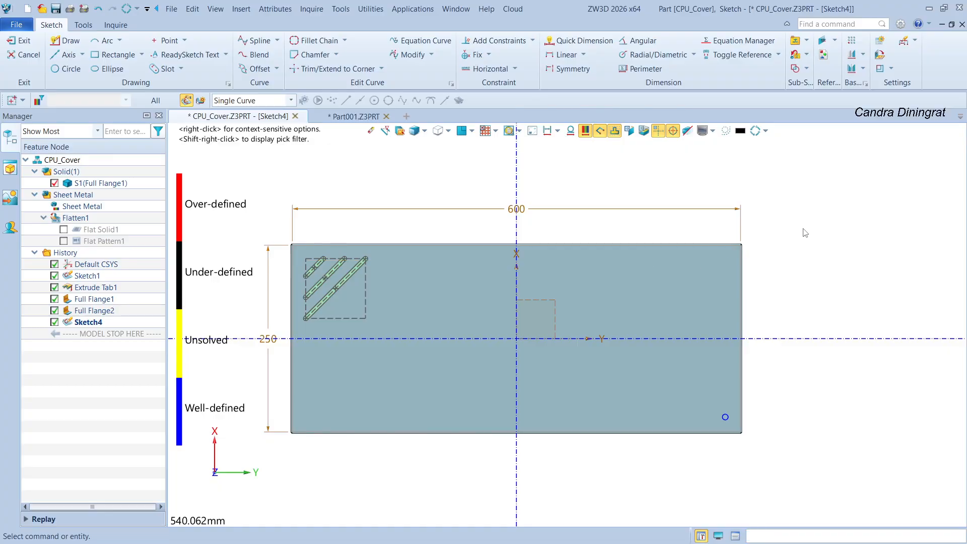
scroll(747, 437, up, 1)
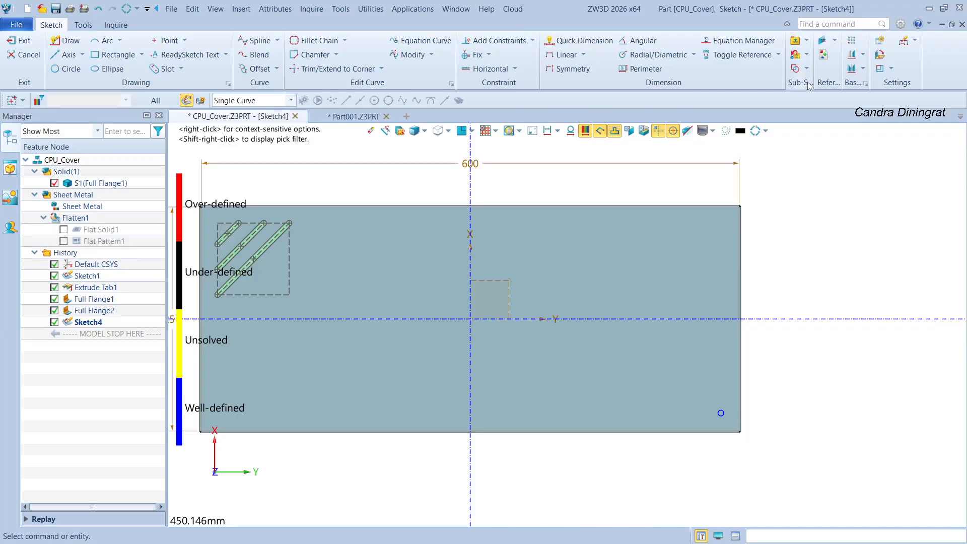
click(808, 43)
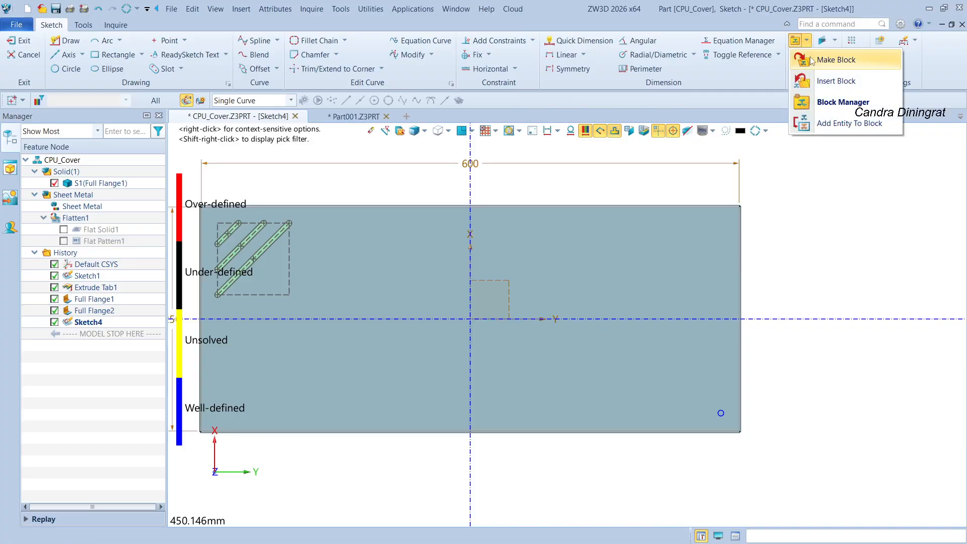
click(825, 80)
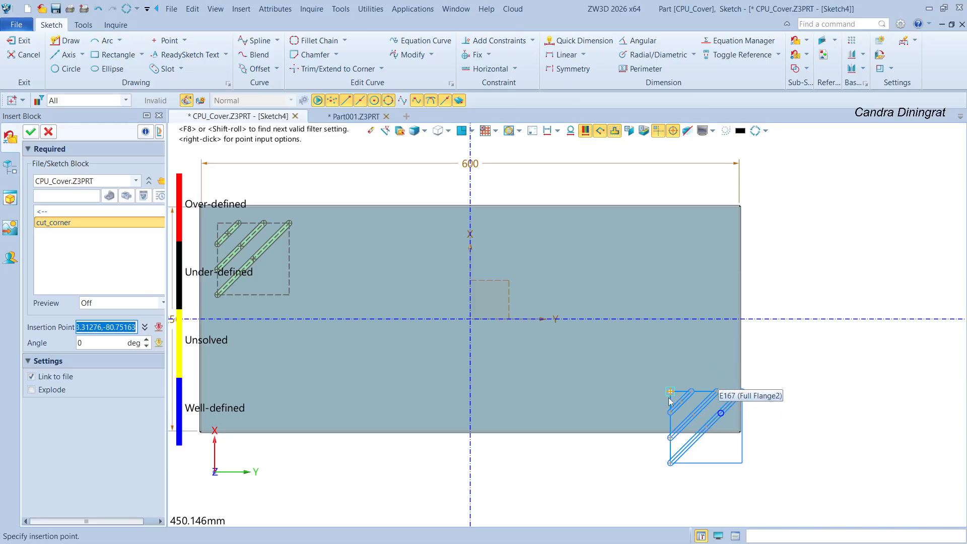
click(90, 344)
text(1)
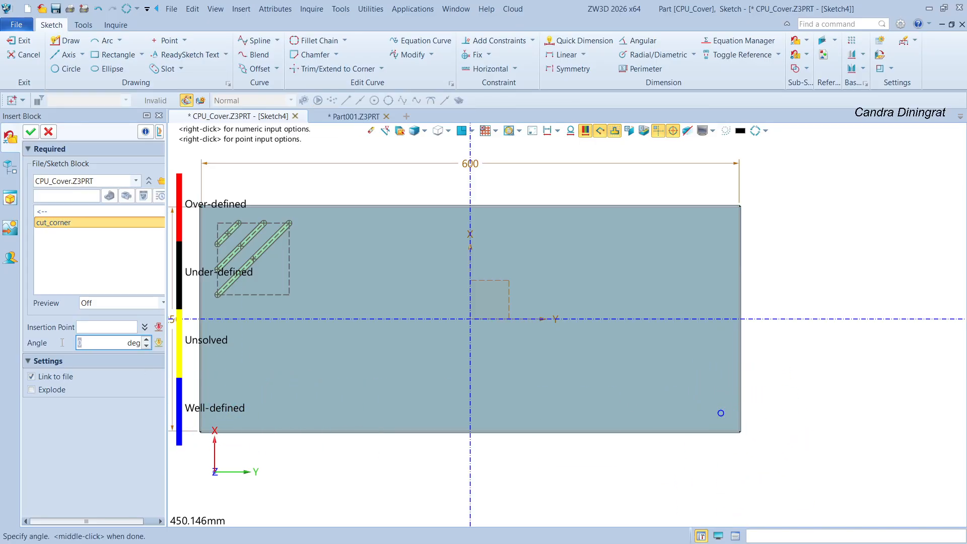
text(80)
key(Return)
click(721, 413)
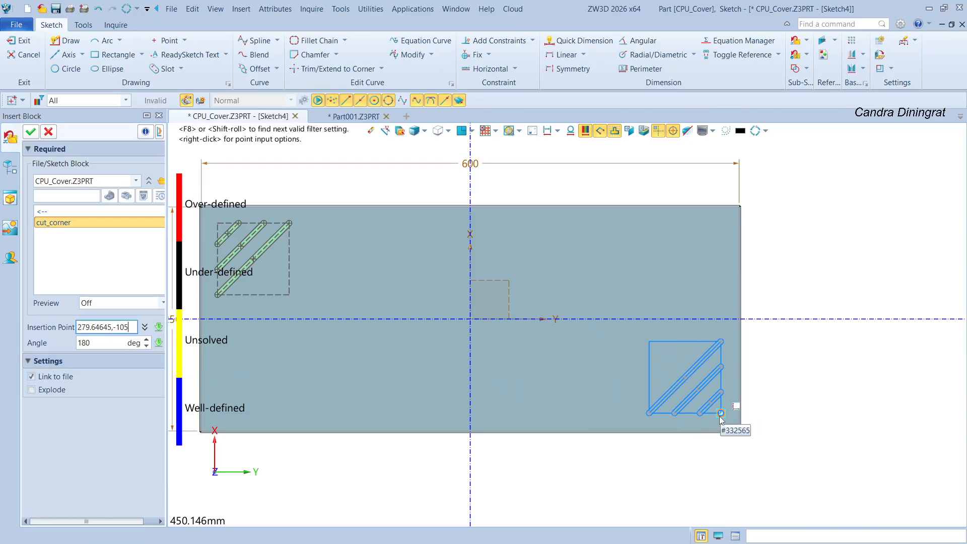
click(31, 131)
scroll(503, 270, down, 1)
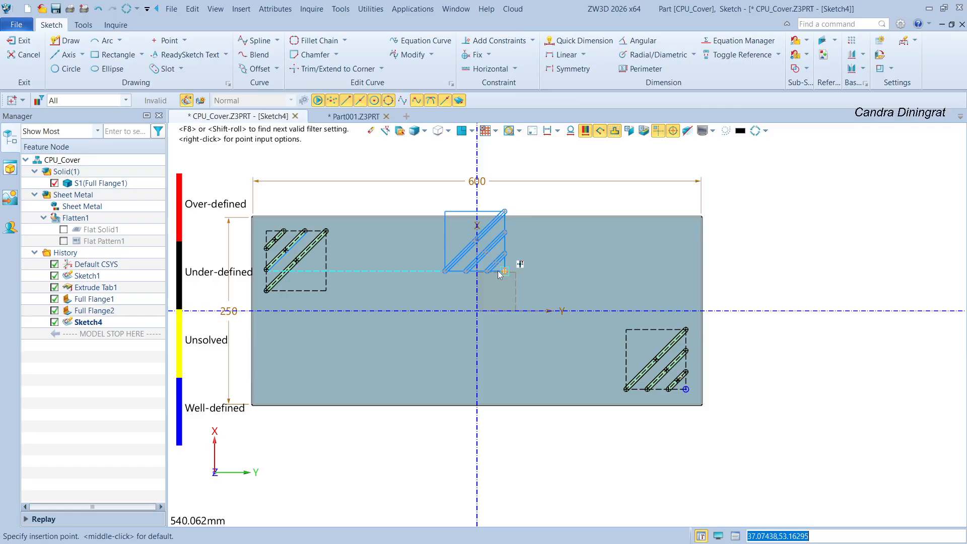
middle_drag(464, 258, 500, 292)
scroll(15, 53, down, 1)
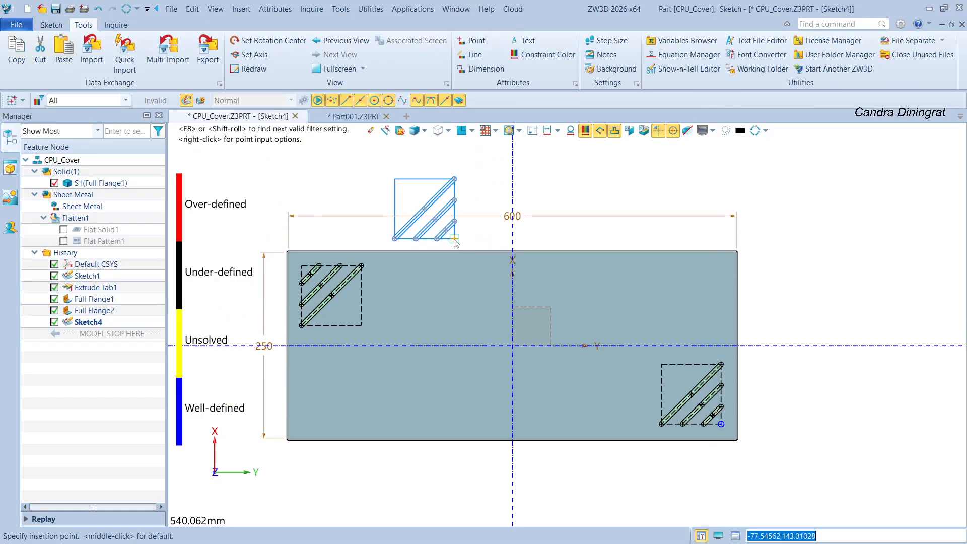
scroll(51, 46, up, 1)
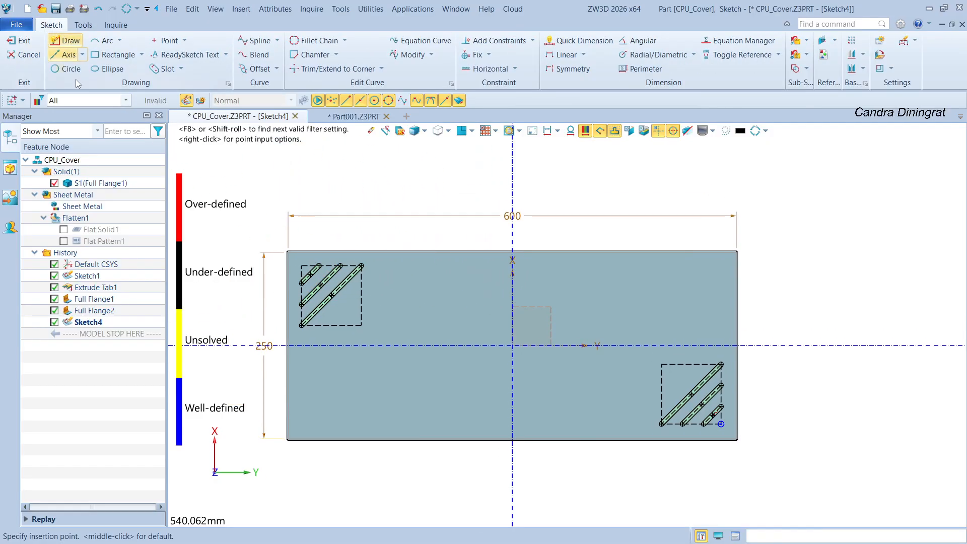
key(Escape)
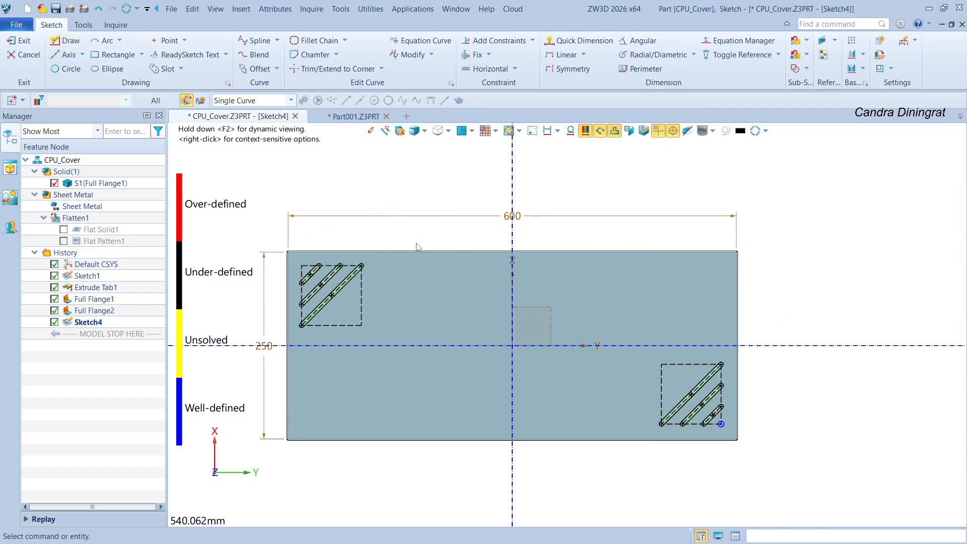
Exit the slot sketch and return to the part
click(546, 133)
click(547, 130)
click(23, 41)
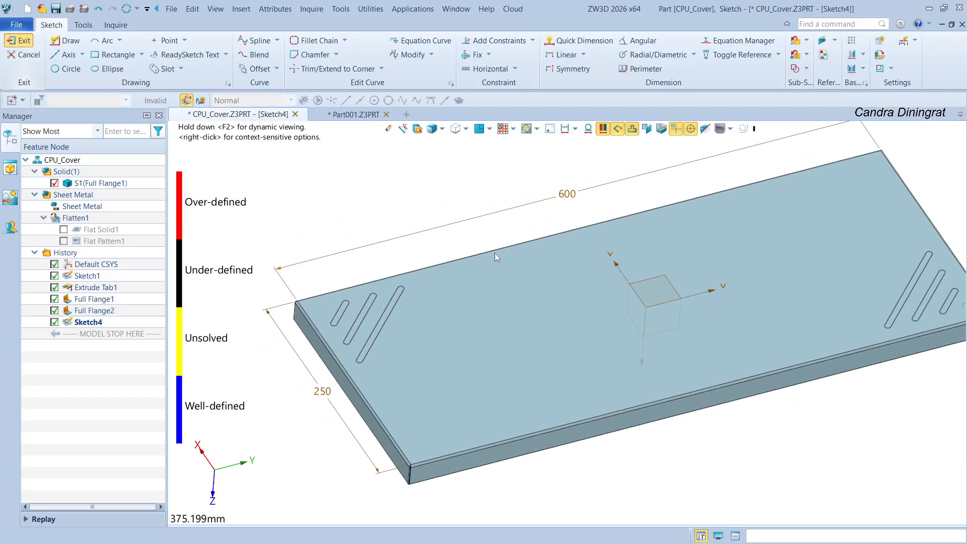
Cut both groups of diagonal slots through the sheet metal plate with a Normal Cut from the slot sketch
click(388, 318)
right_drag(283, 181, 287, 161)
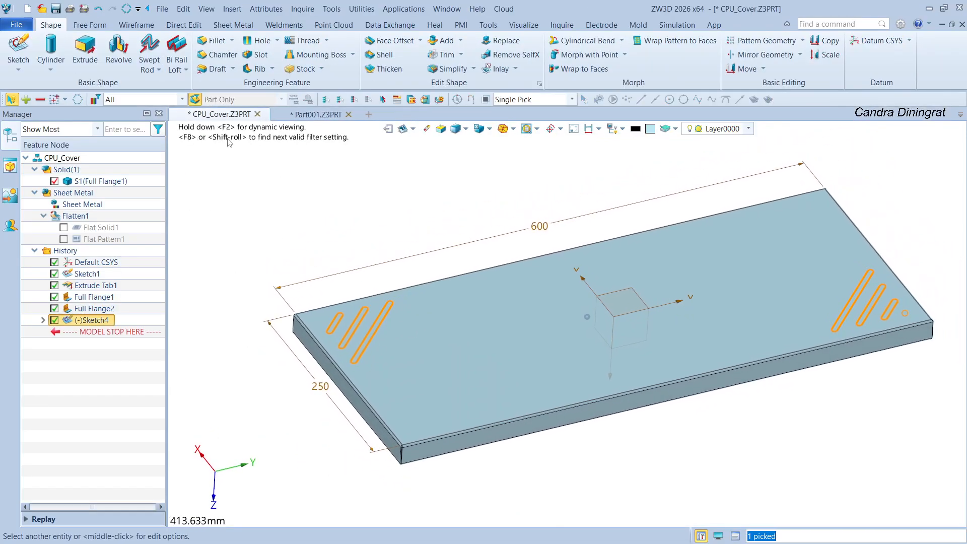
scroll(288, 158, up, 1)
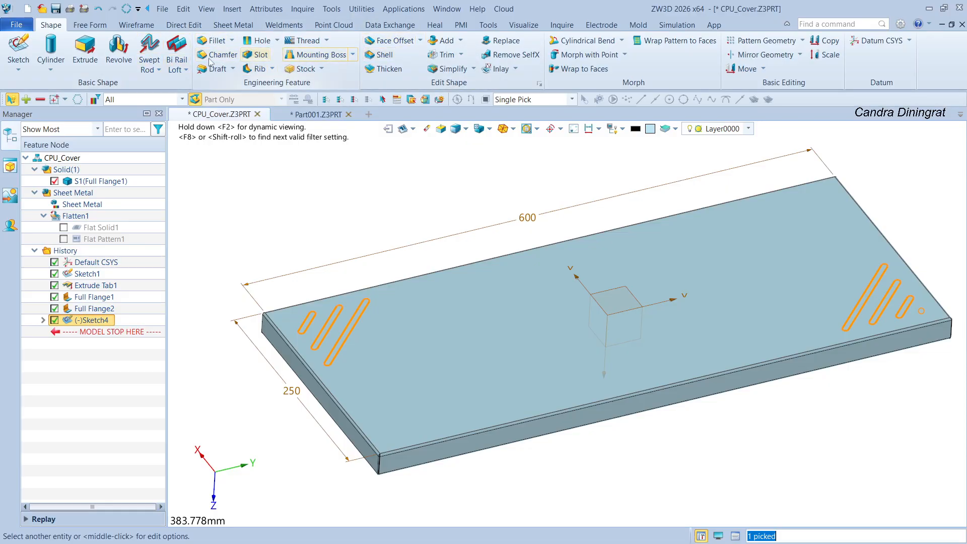
click(240, 26)
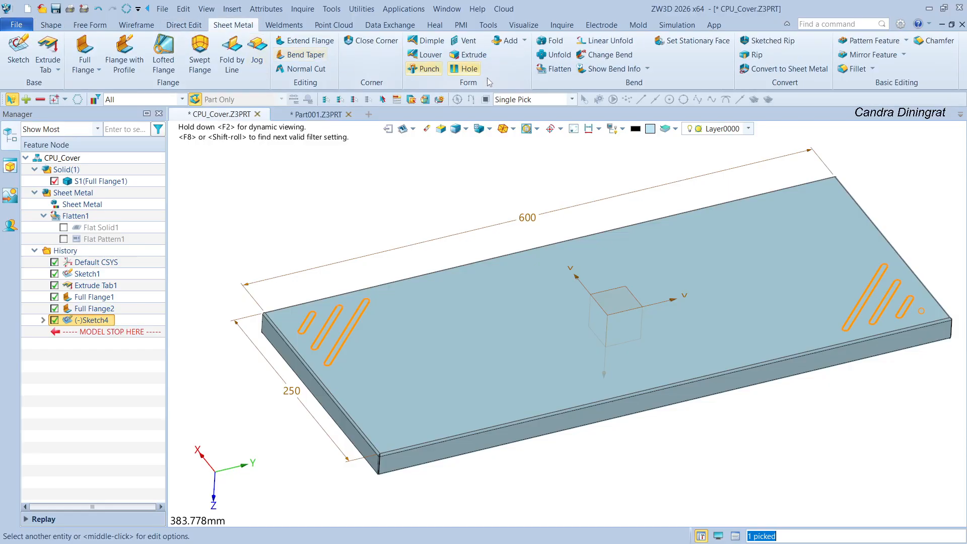
click(322, 69)
click(31, 130)
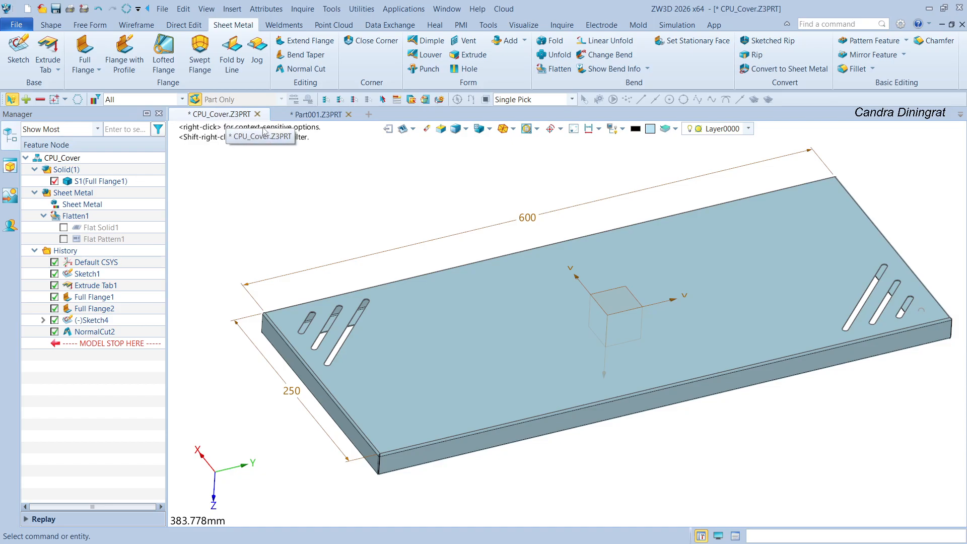
Compare the CPU_Cover part with Part001, including its Normal Cut feature, and return to CPU_Cover
click(317, 117)
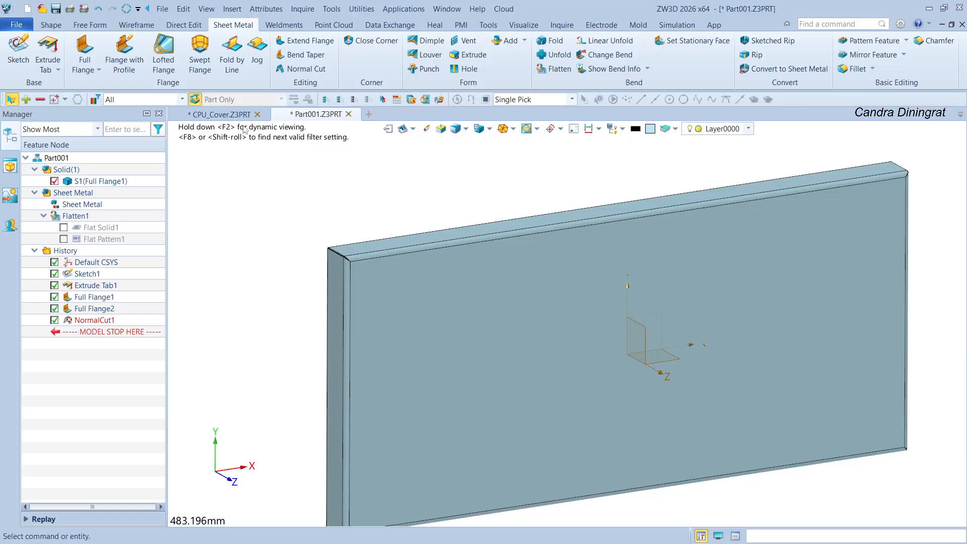
click(218, 116)
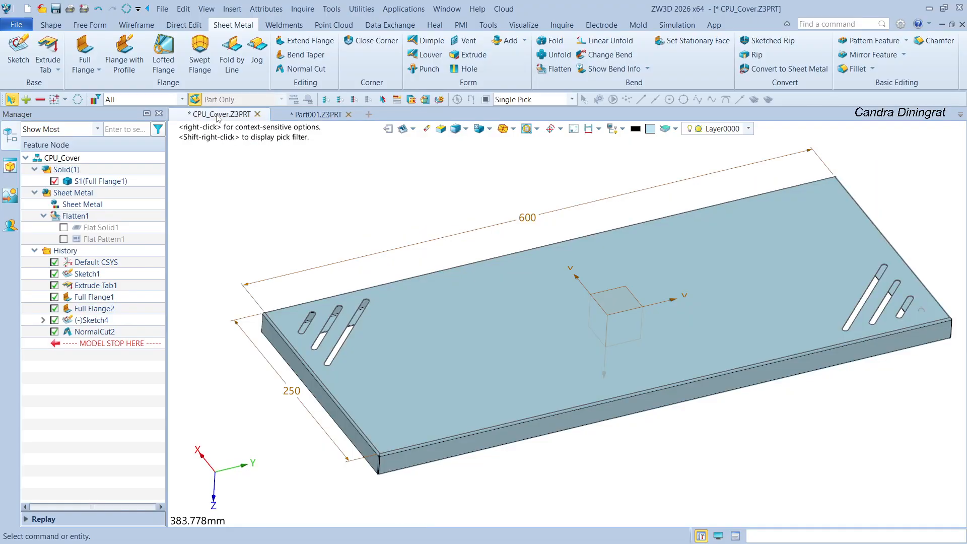
click(308, 114)
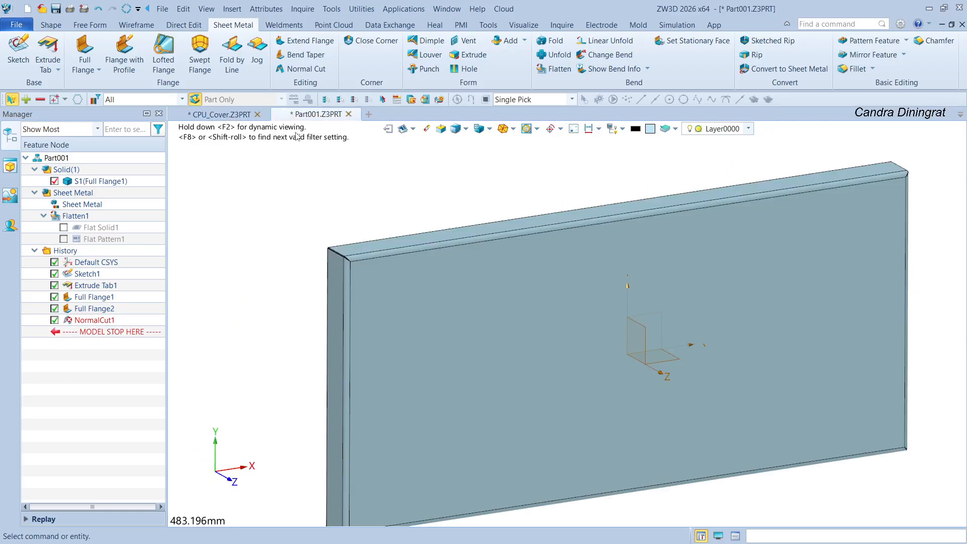
click(219, 116)
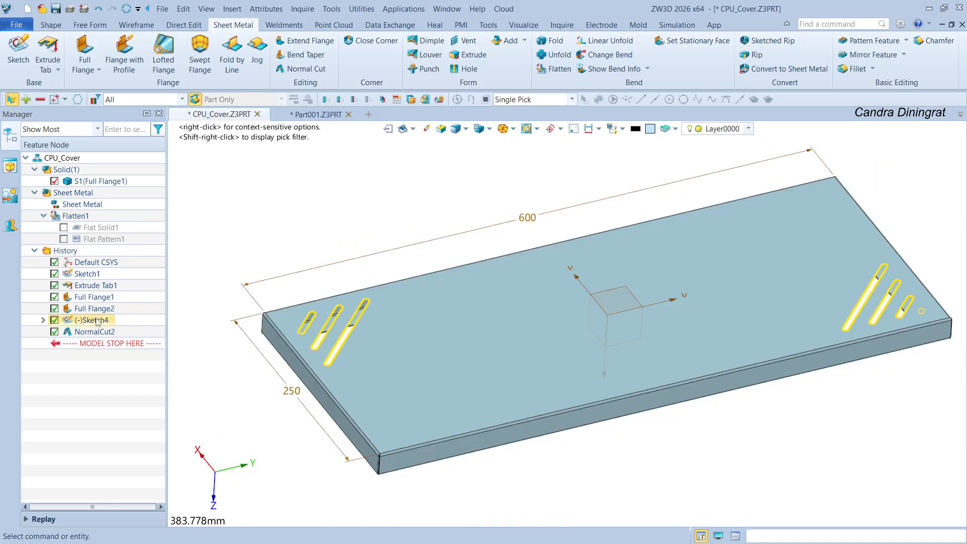
Open Sketch4 of CPU_Cover for editing and save its upper-left cut_corner block to Ready Sketch
click(43, 320)
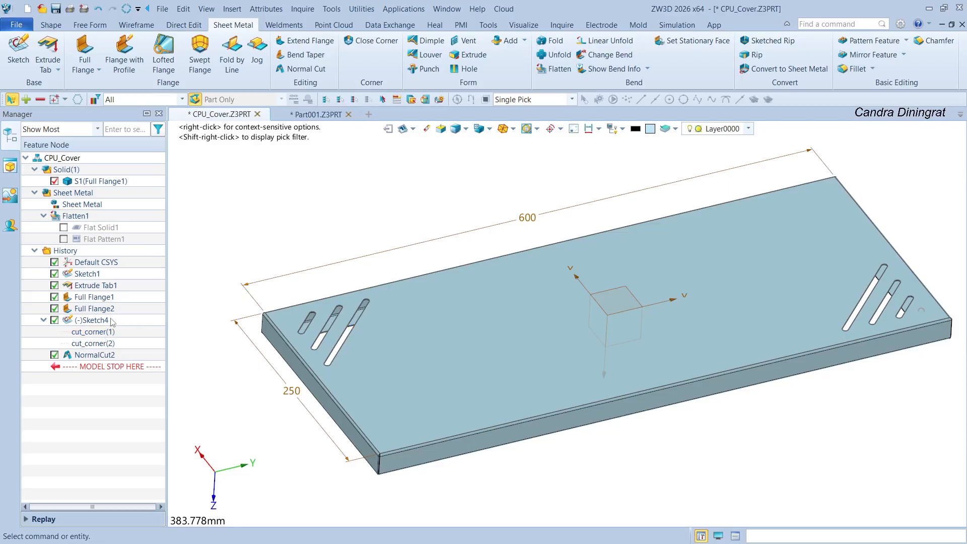
double_click(93, 320)
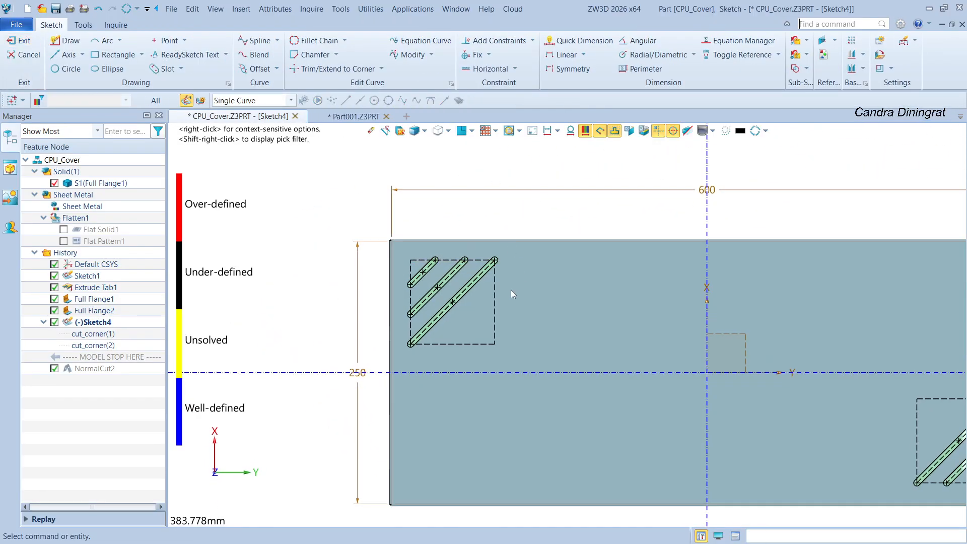
middle_drag(511, 289, 443, 292)
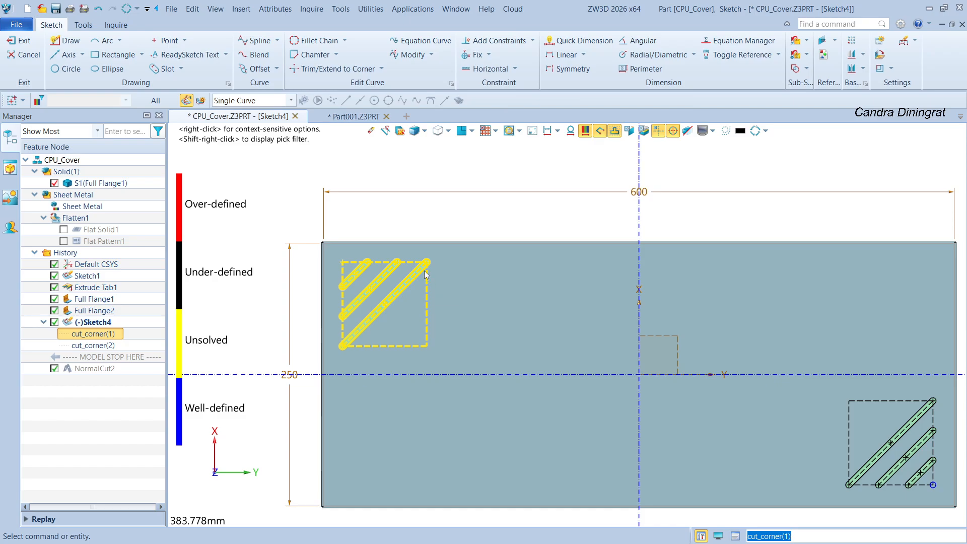
right_click(426, 274)
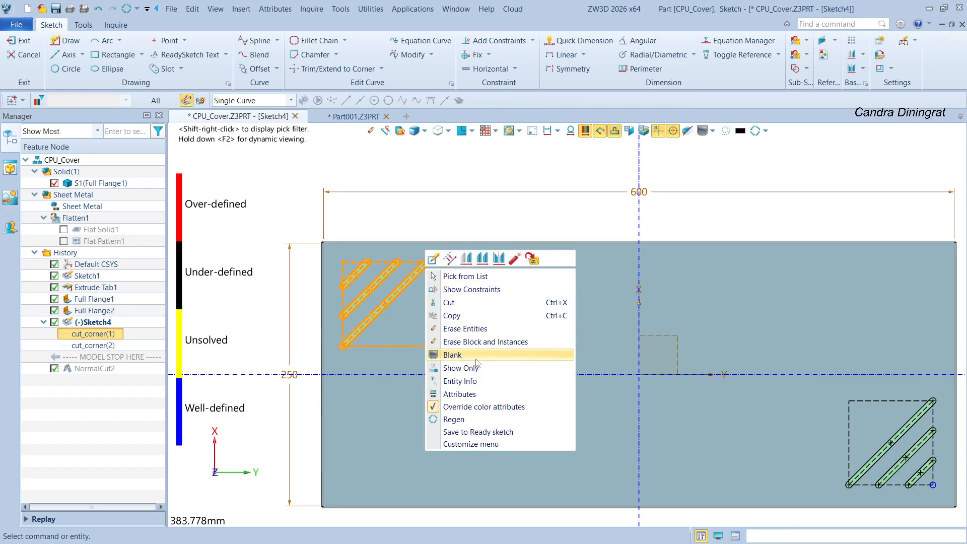
click(482, 433)
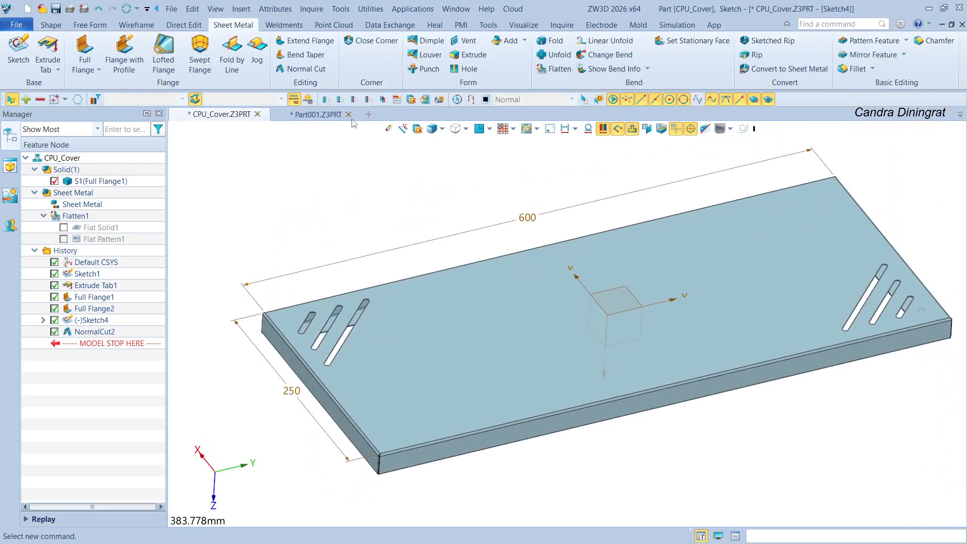
Switch to Part001 and start a new sketch on the plate's large front face
click(326, 117)
scroll(430, 227, down, 1)
scroll(430, 227, down, 1)
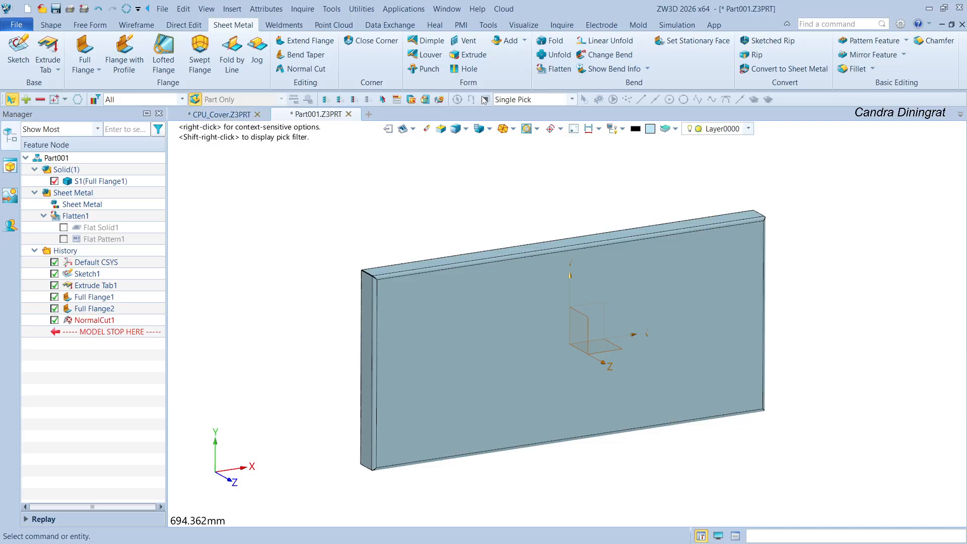
click(26, 49)
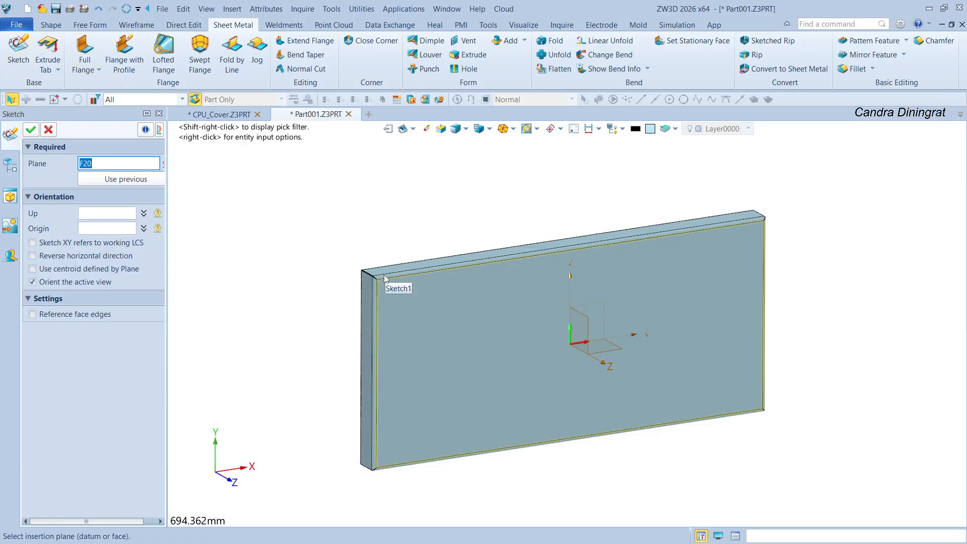
click(395, 292)
click(31, 130)
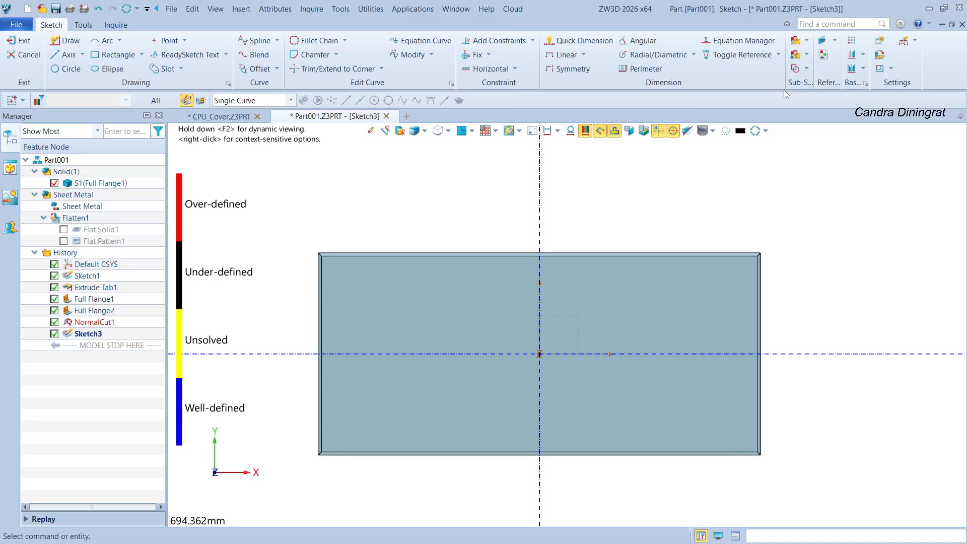
Insert the cut_corner custom ready sketch at 0 degrees near the plate's upper-left corner and exit the sketch
click(806, 54)
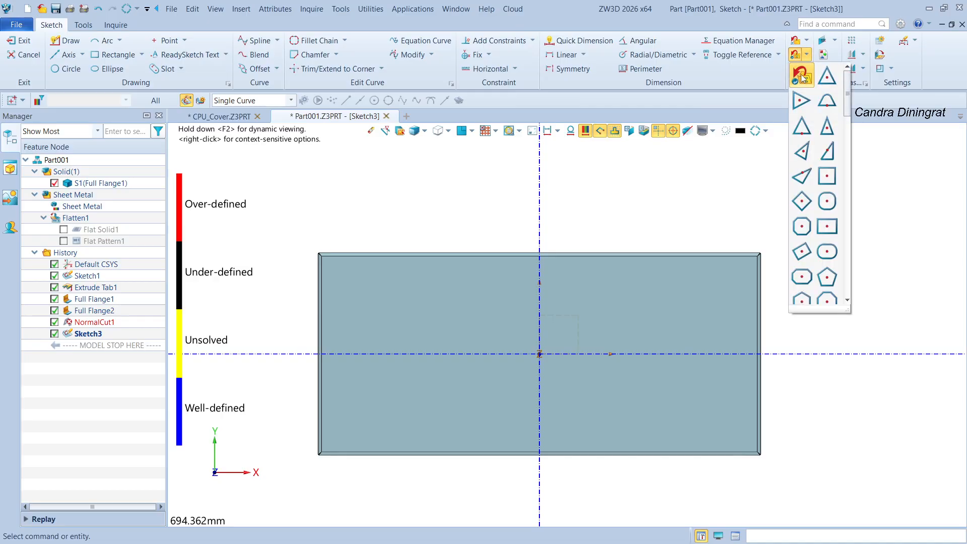
click(805, 76)
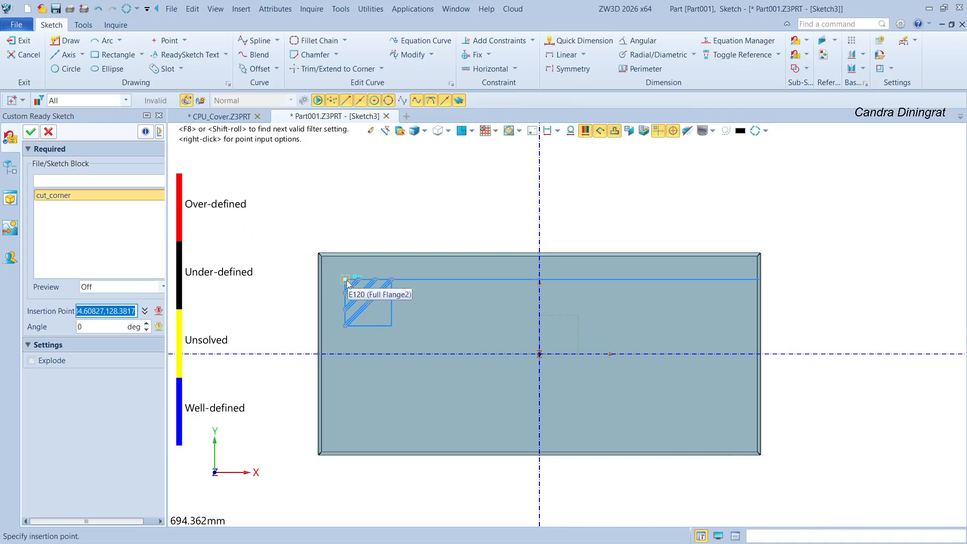
click(346, 280)
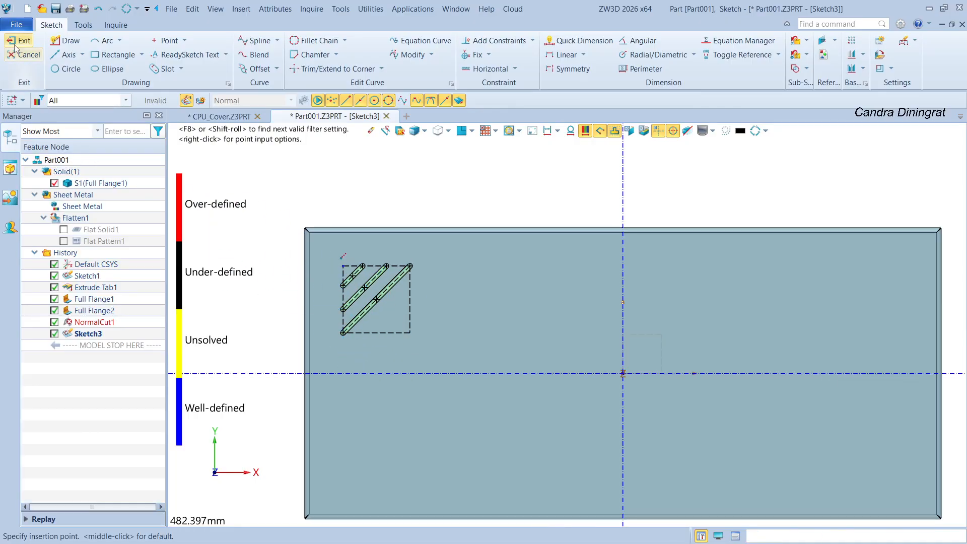
click(23, 40)
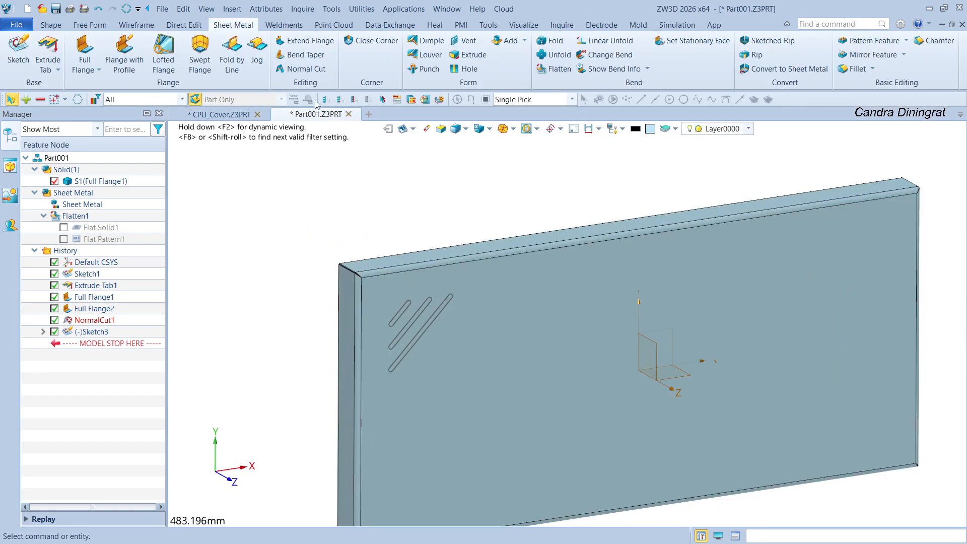
Cut the three diagonal slots through Part001 with a Normal Cut of Sketch3 from 10 to -10 mm, deleting any empty sketch created by accident
click(303, 70)
click(445, 337)
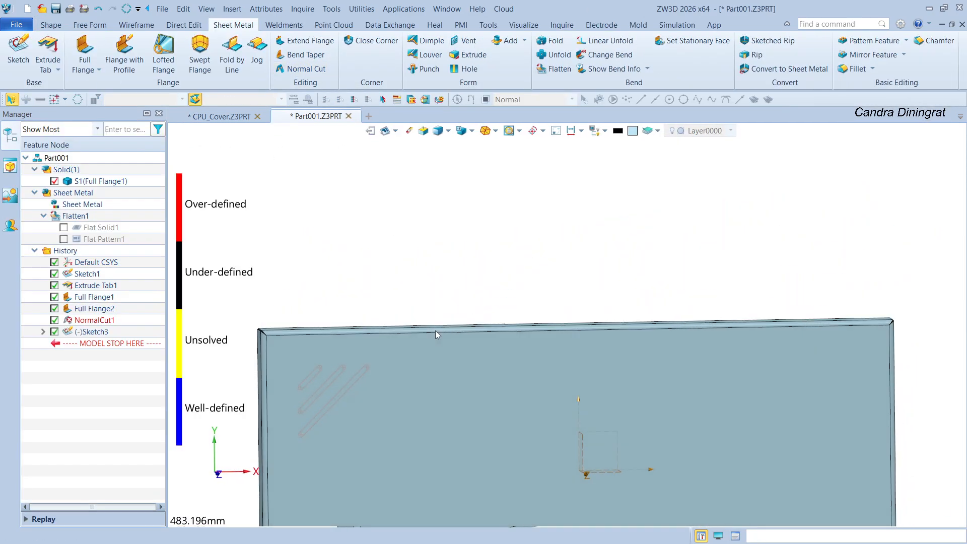
click(23, 40)
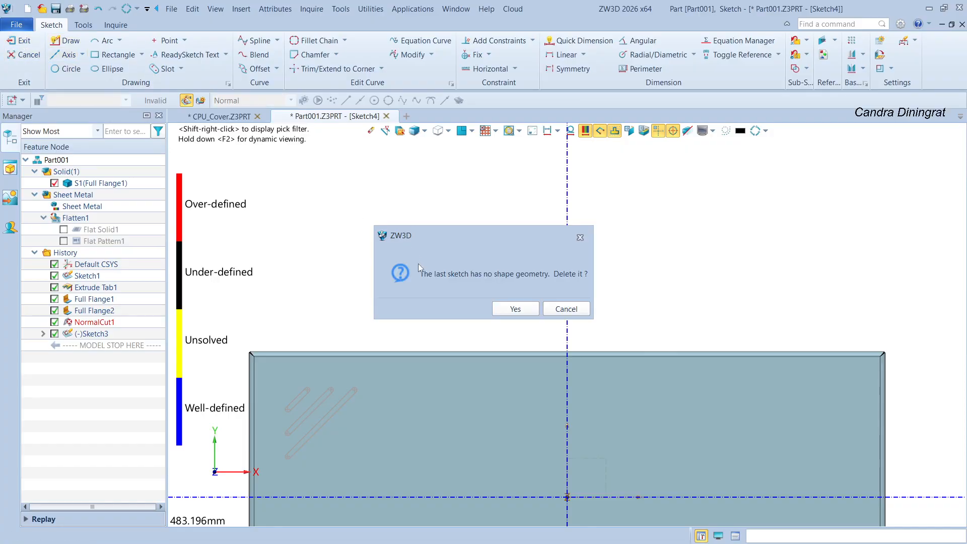
click(513, 309)
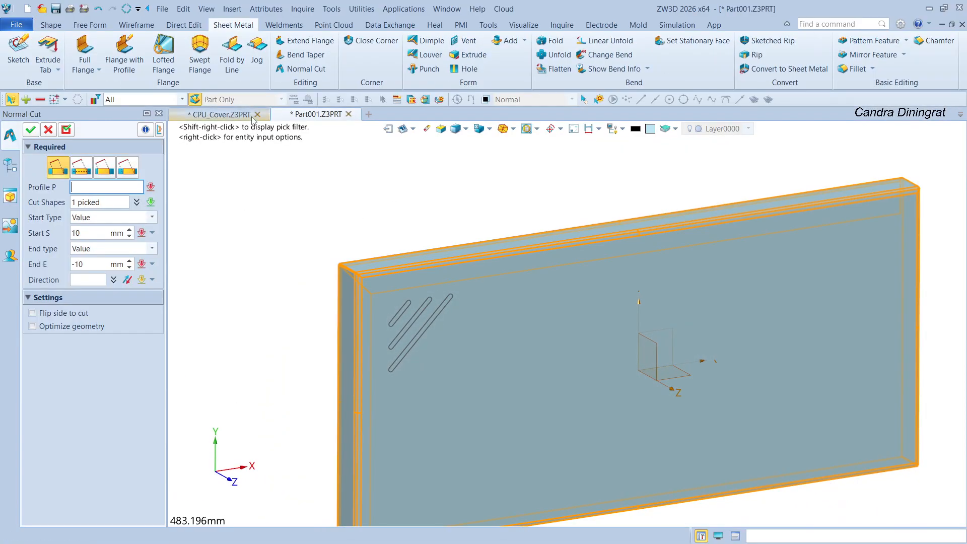
click(446, 308)
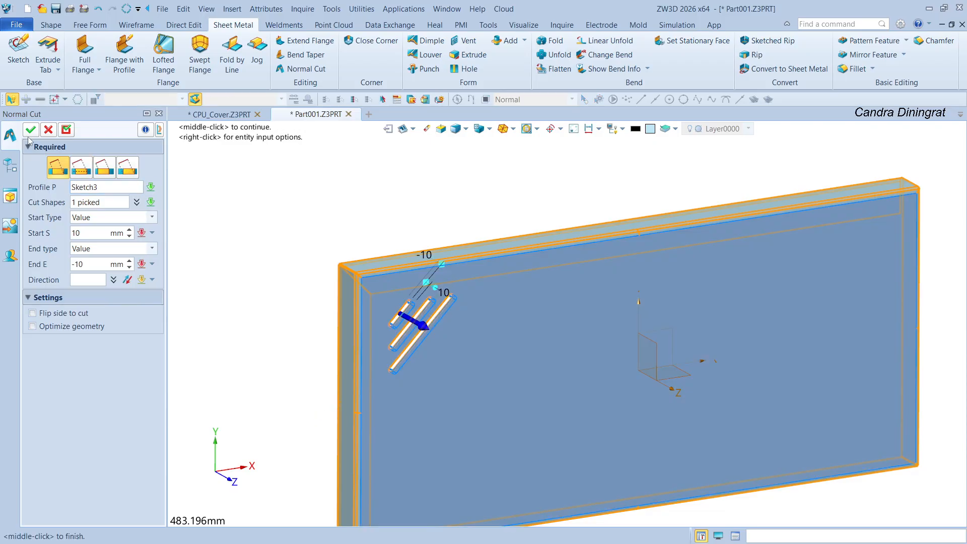
click(30, 129)
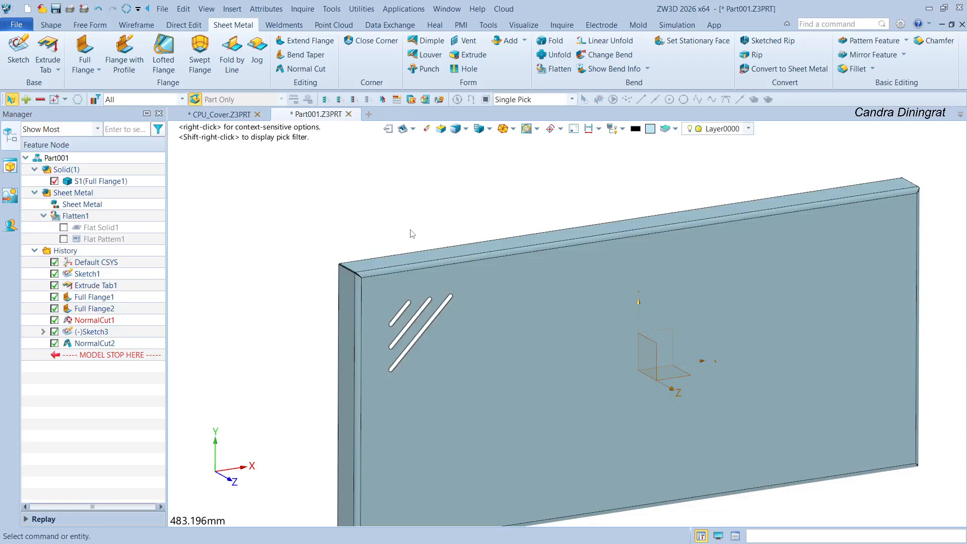
scroll(412, 233, down, 3)
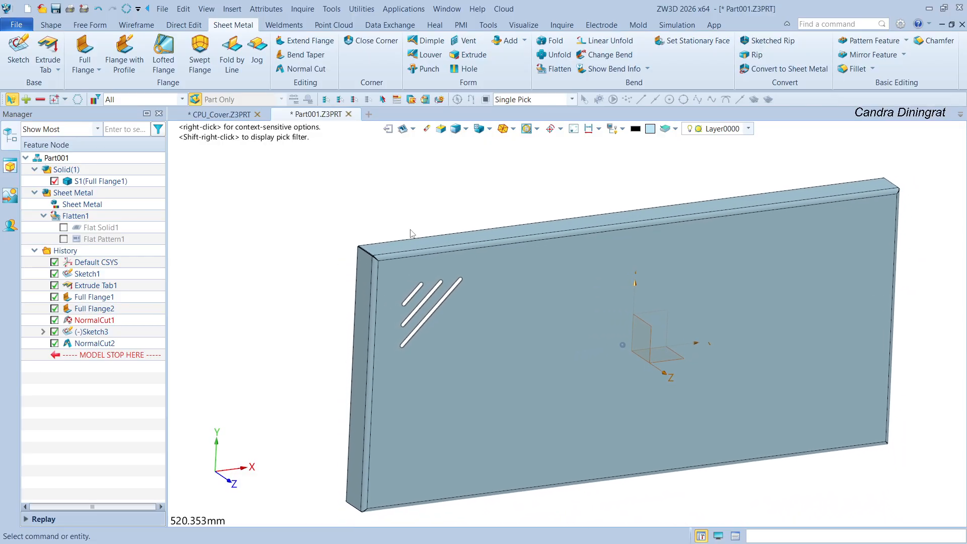